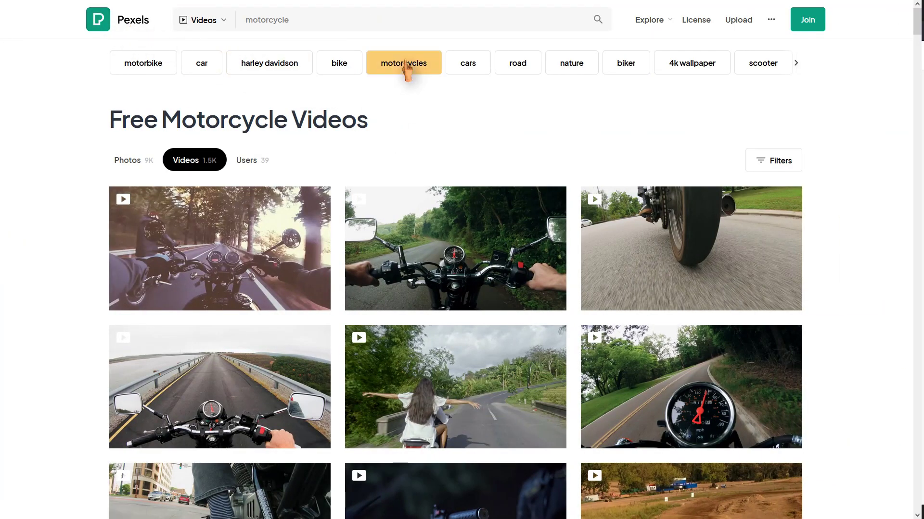
scroll(837, 159, down, 3)
scroll(852, 170, up, 2)
scroll(851, 170, down, 5)
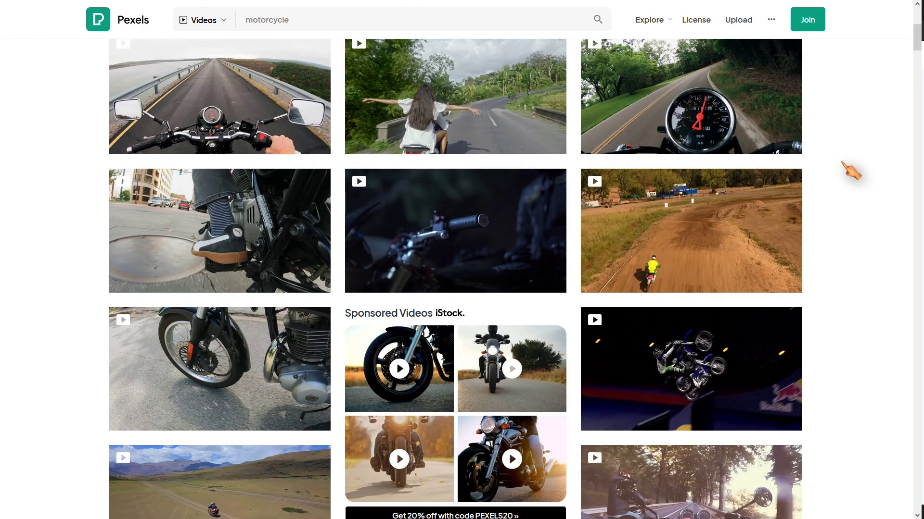
scroll(851, 170, down, 5)
scroll(851, 170, down, 5)
scroll(850, 172, down, 6)
scroll(849, 172, down, 5)
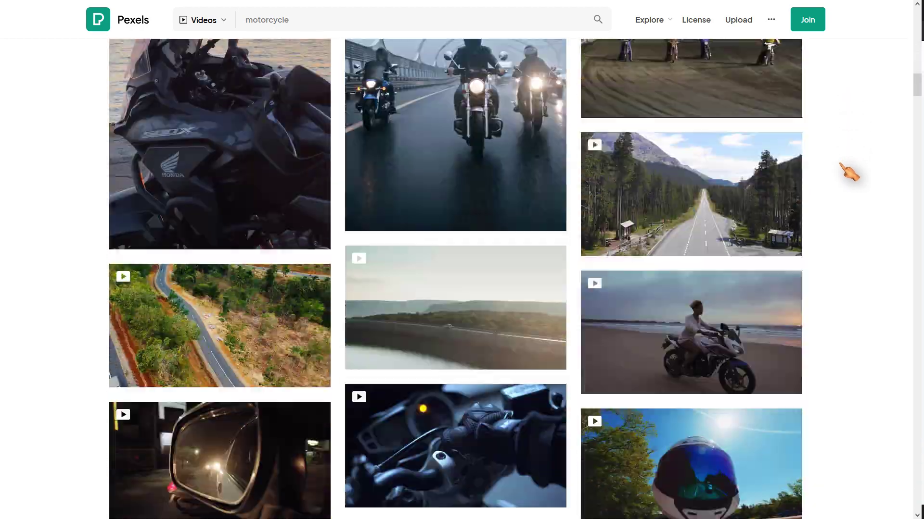
scroll(851, 172, down, 3)
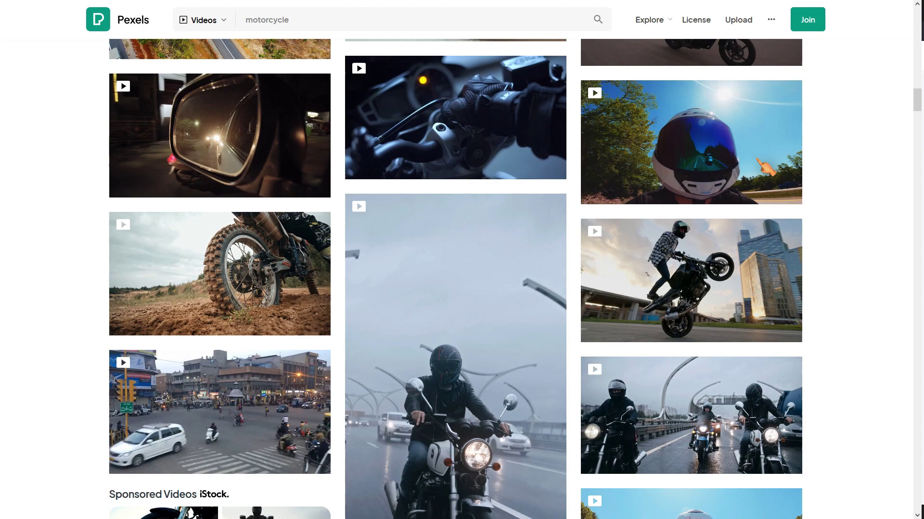
scroll(793, 180, down, 2)
scroll(794, 180, down, 6)
scroll(794, 184, down, 4)
scroll(792, 190, down, 1)
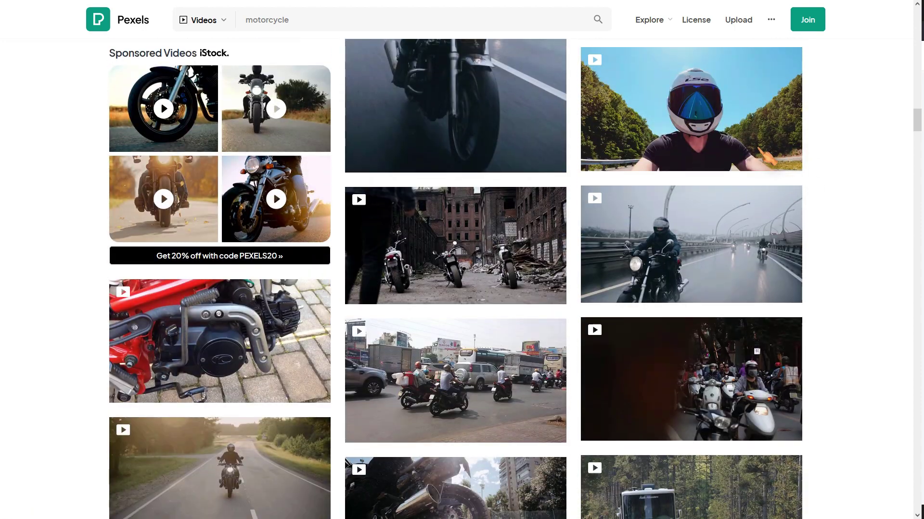
scroll(791, 189, down, 5)
scroll(819, 220, down, 4)
scroll(819, 220, down, 4)
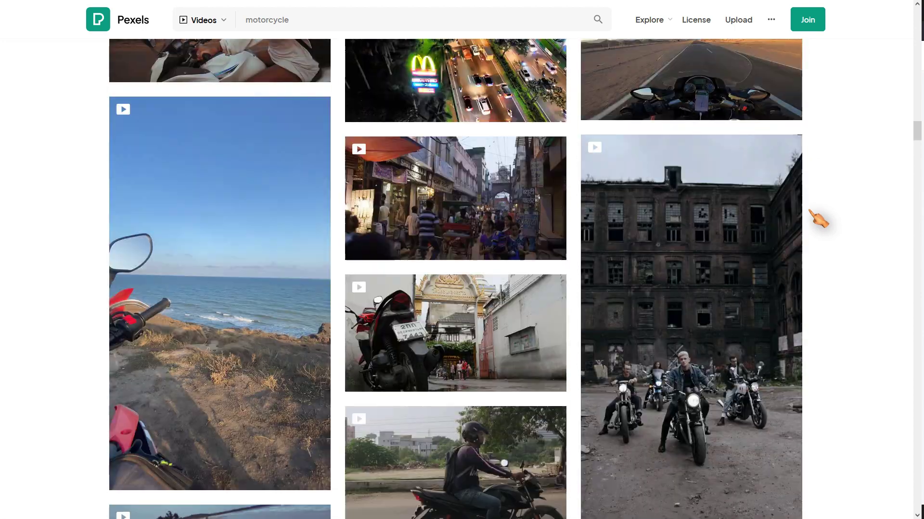
scroll(818, 220, down, 4)
scroll(819, 220, down, 5)
scroll(820, 221, down, 4)
scroll(819, 219, down, 4)
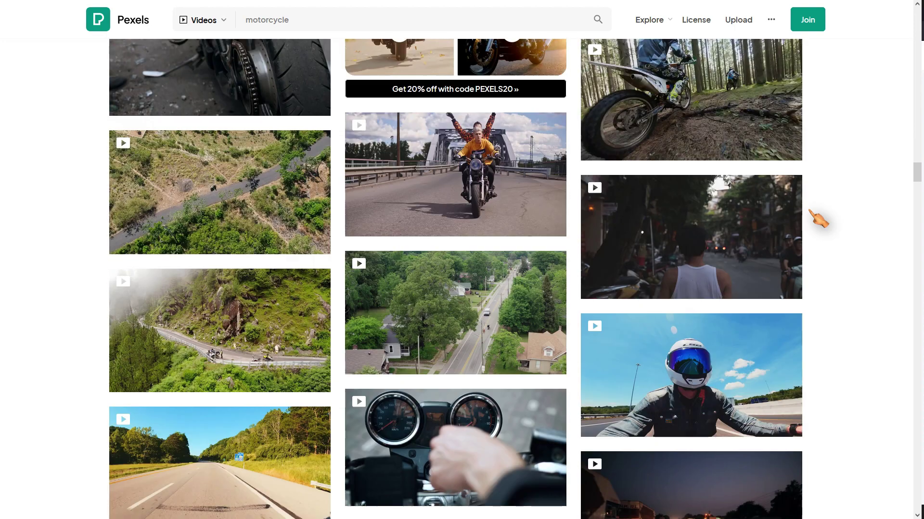
scroll(819, 220, down, 4)
scroll(819, 220, down, 2)
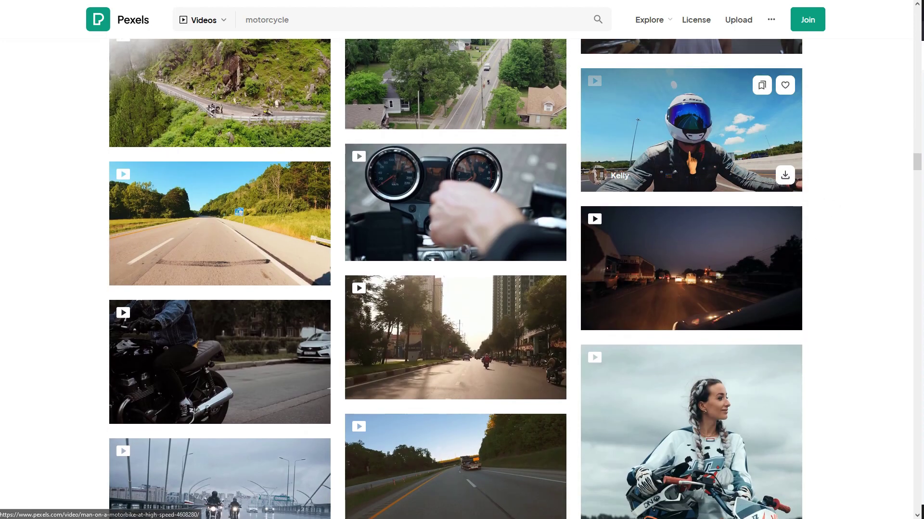
- Download the Pexels video of the helmeted rider with the mirrored visor
click(791, 181)
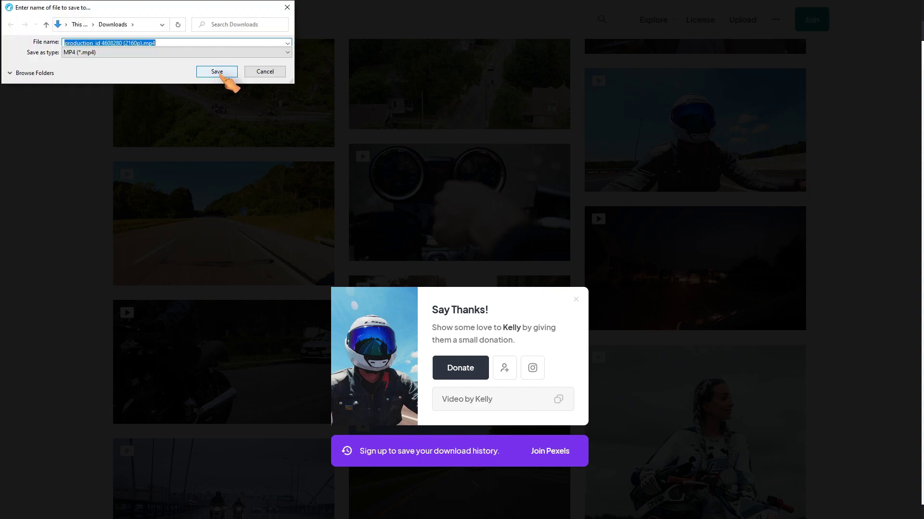
- Save the rider video to Downloads, add the 45-second clip to the timeline, and scrub it
click(216, 72)
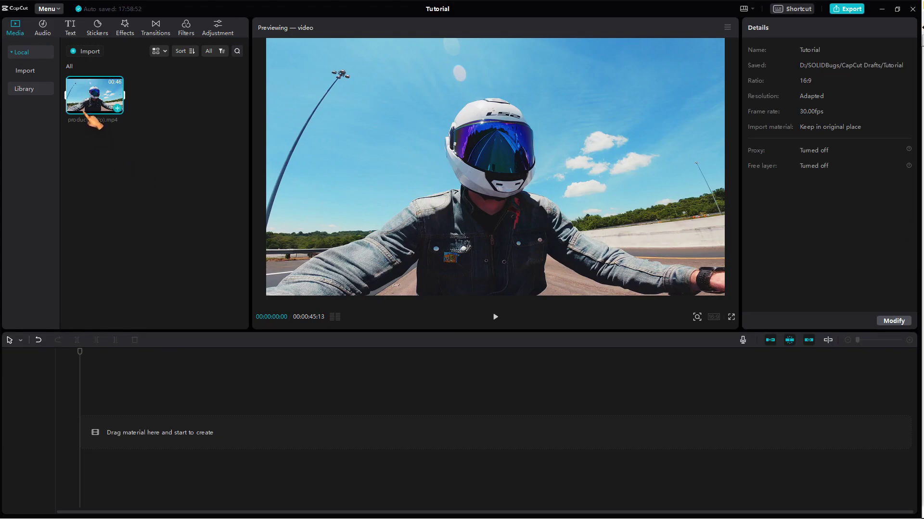
click(118, 108)
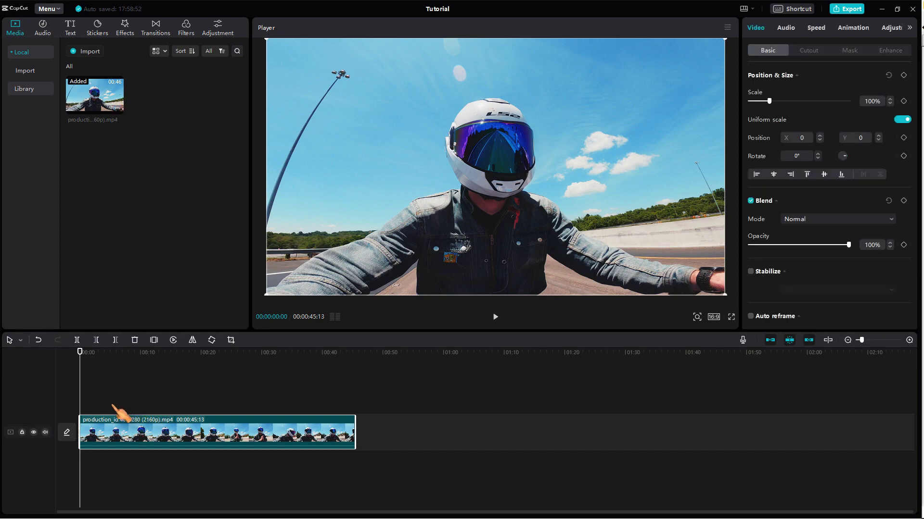
drag(81, 398, 345, 413)
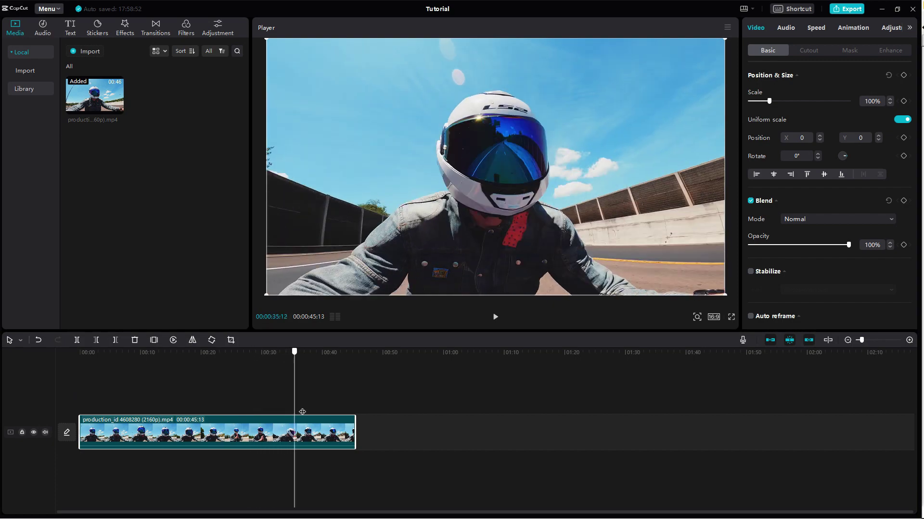
- Copy-paste the rider clip onto a new track starting at 0:00, then enable Auto cutout
right_click(225, 437)
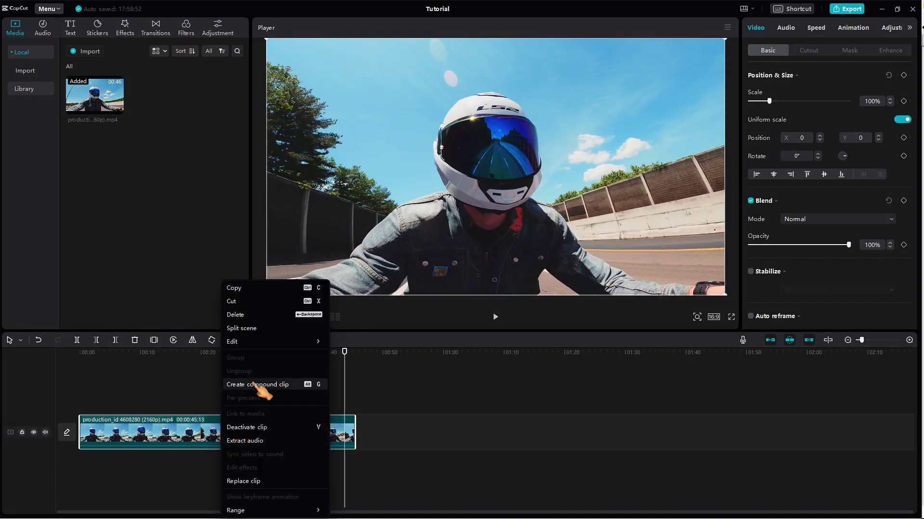
click(245, 329)
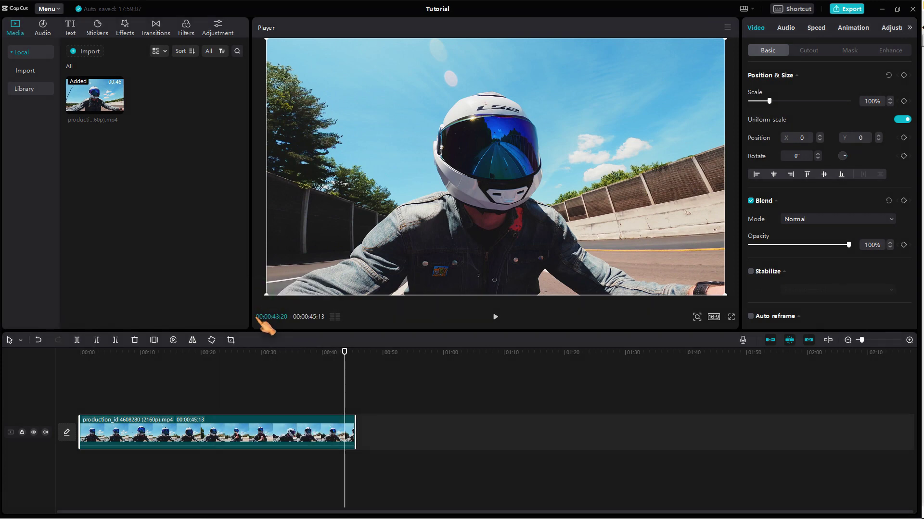
right_click(249, 392)
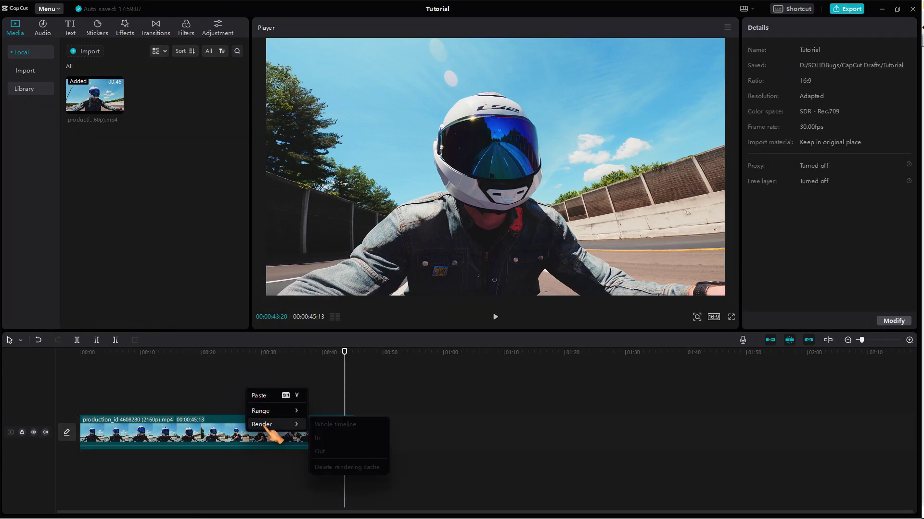
click(261, 395)
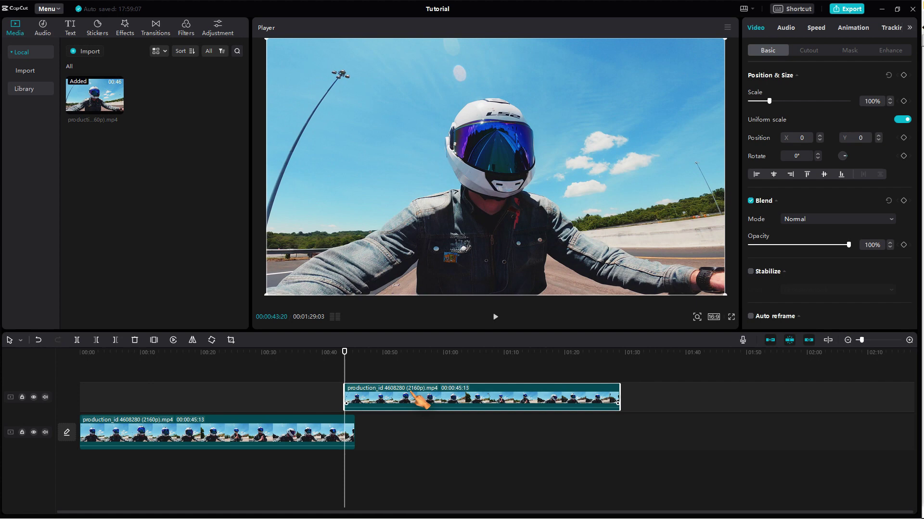
drag(422, 401, 159, 398)
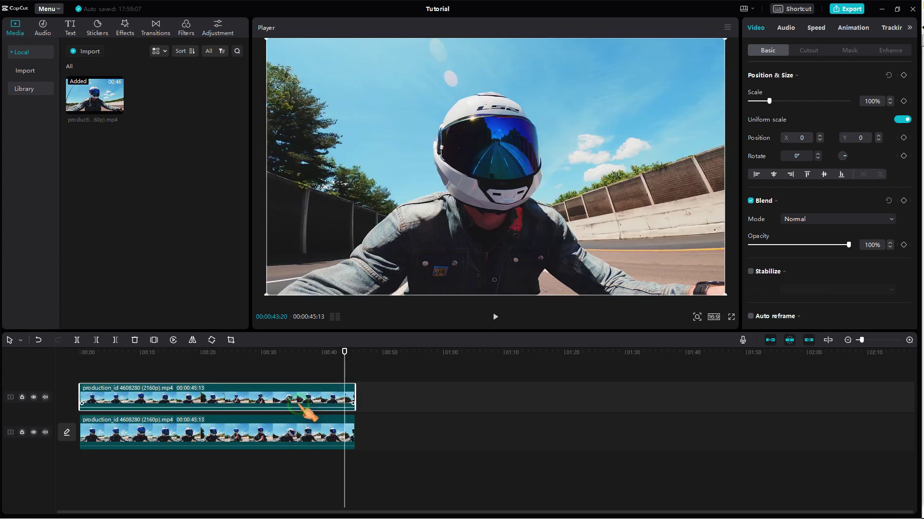
click(809, 51)
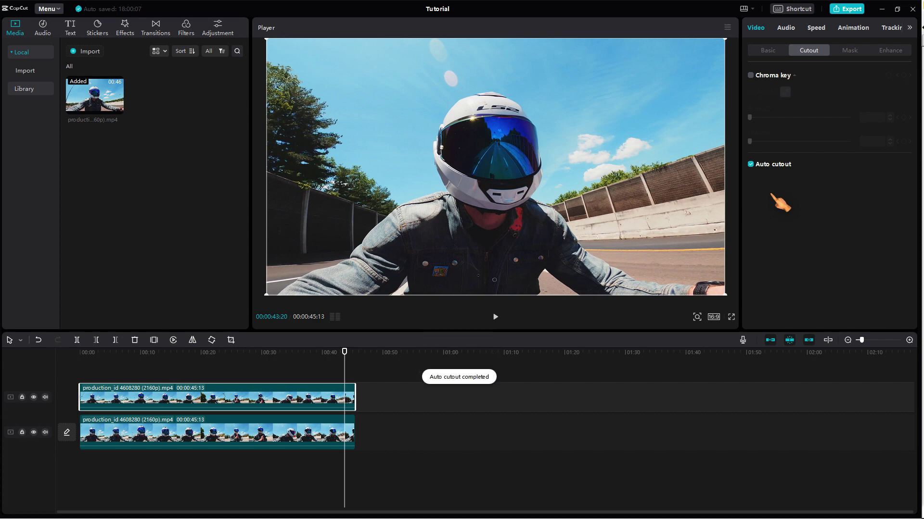
- Hide the lower original track and scrub back to view the rider against black
click(34, 433)
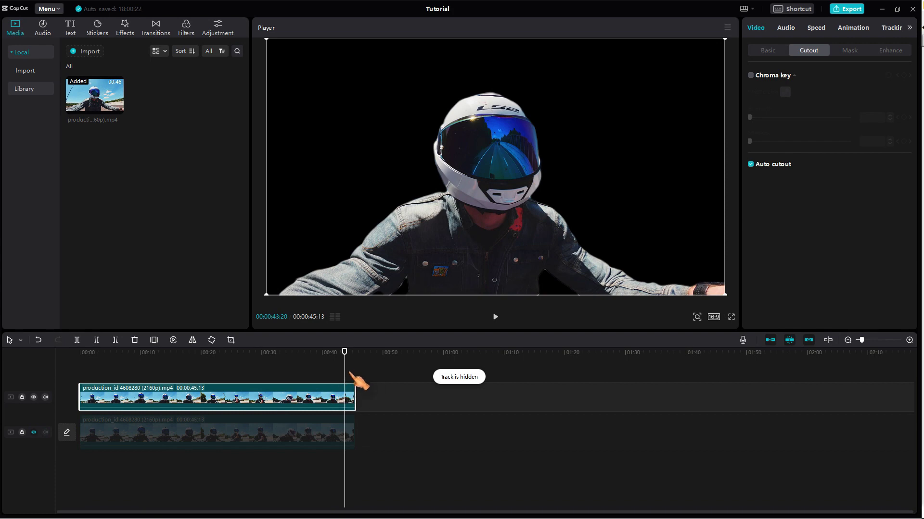
drag(344, 377, 94, 371)
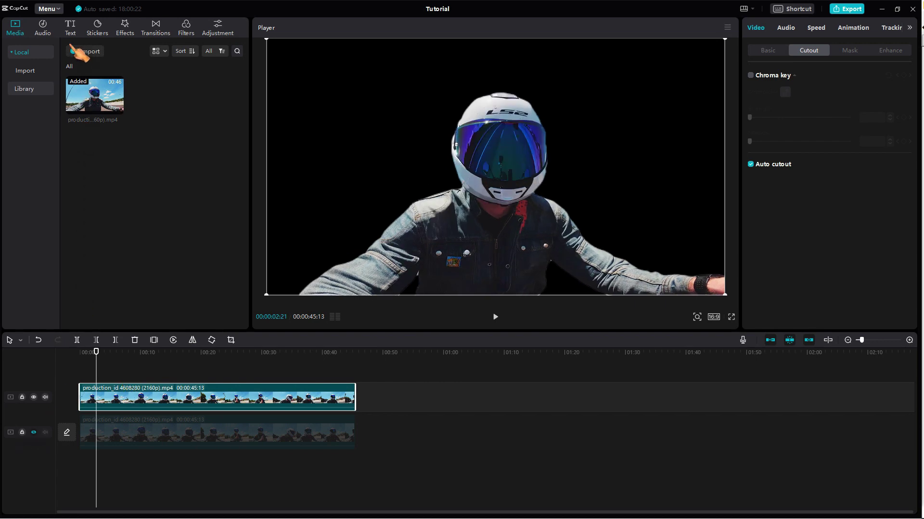
- Add the red-and-white TITLES text template, reading RACING at 144% scale
click(71, 27)
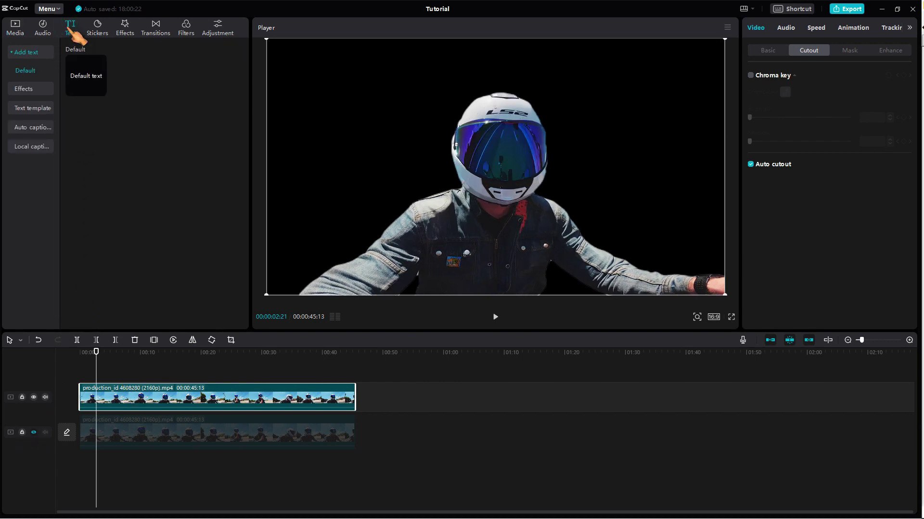
click(68, 130)
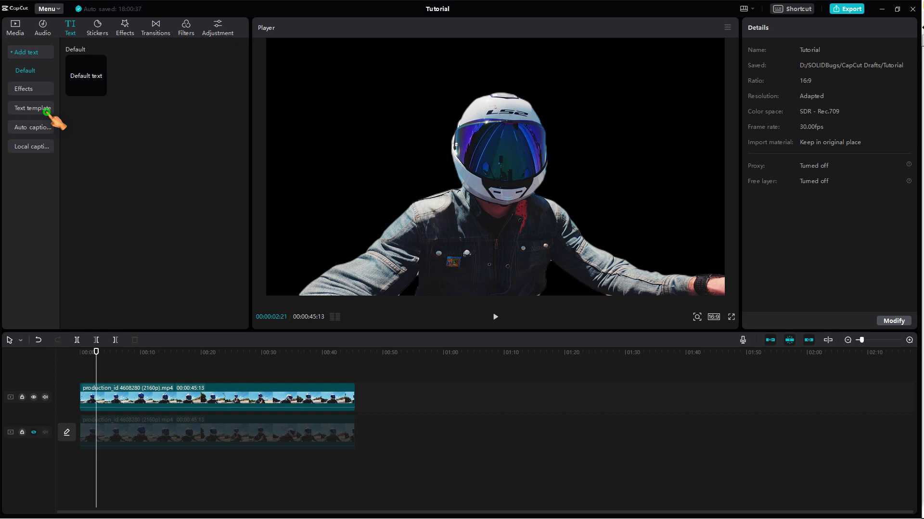
click(48, 112)
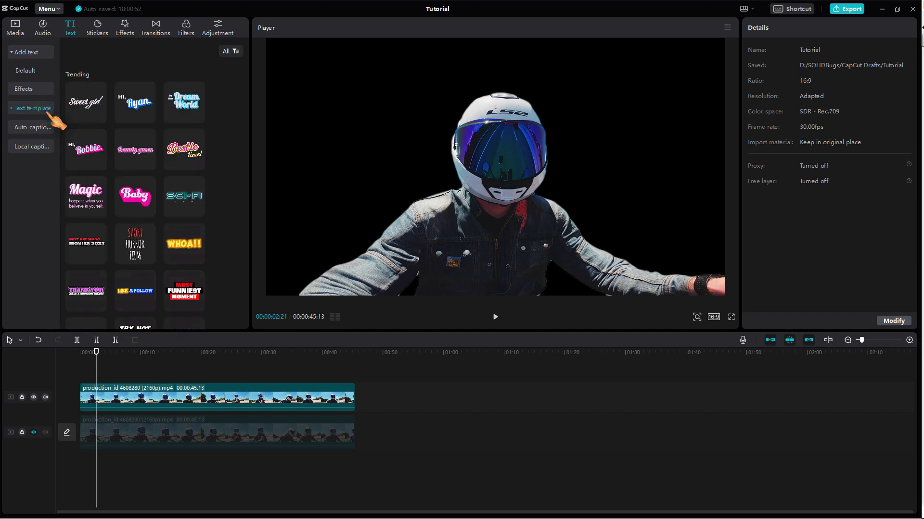
scroll(142, 153, down, 5)
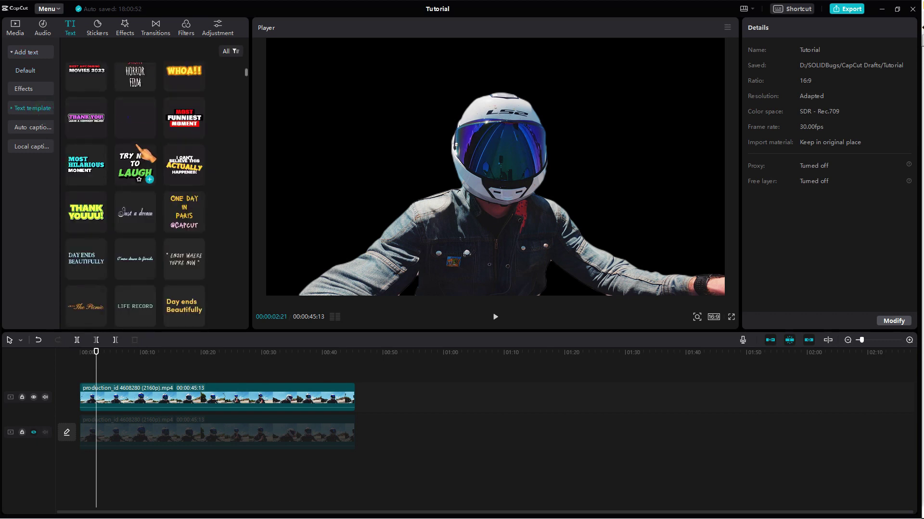
scroll(106, 234, down, 3)
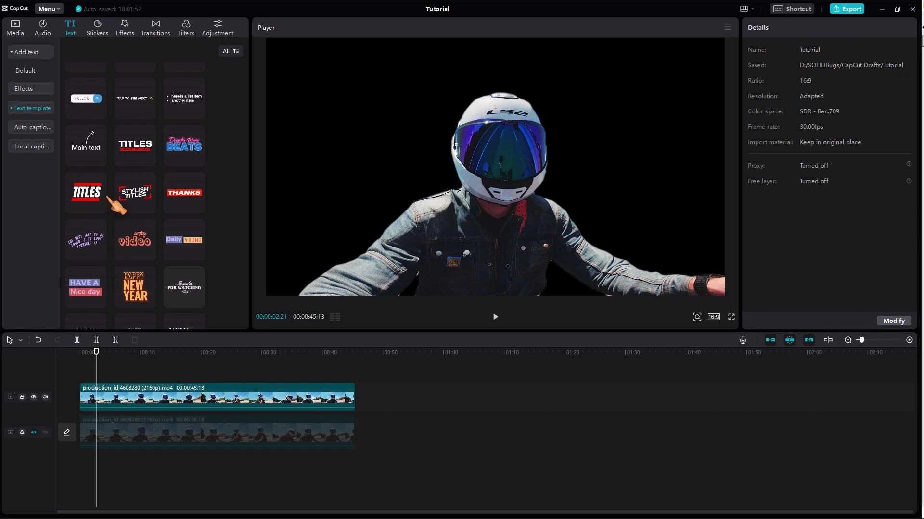
click(100, 209)
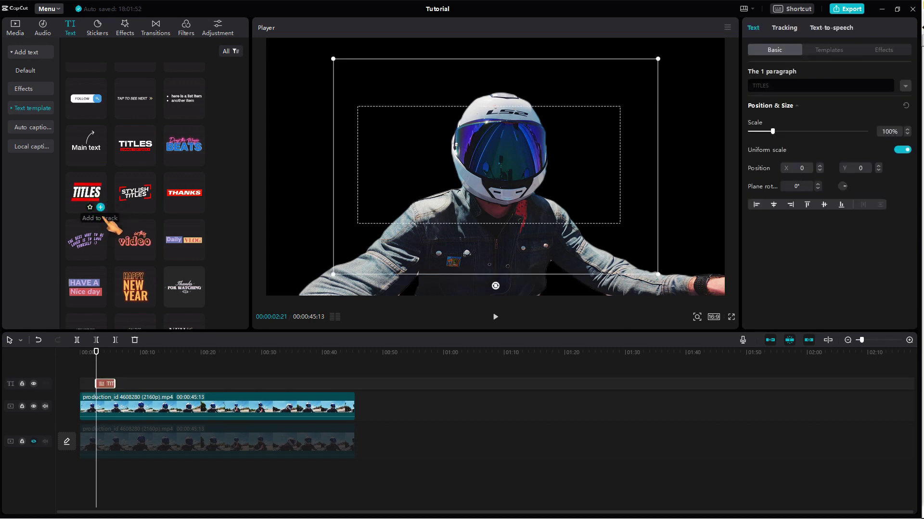
drag(96, 372, 103, 372)
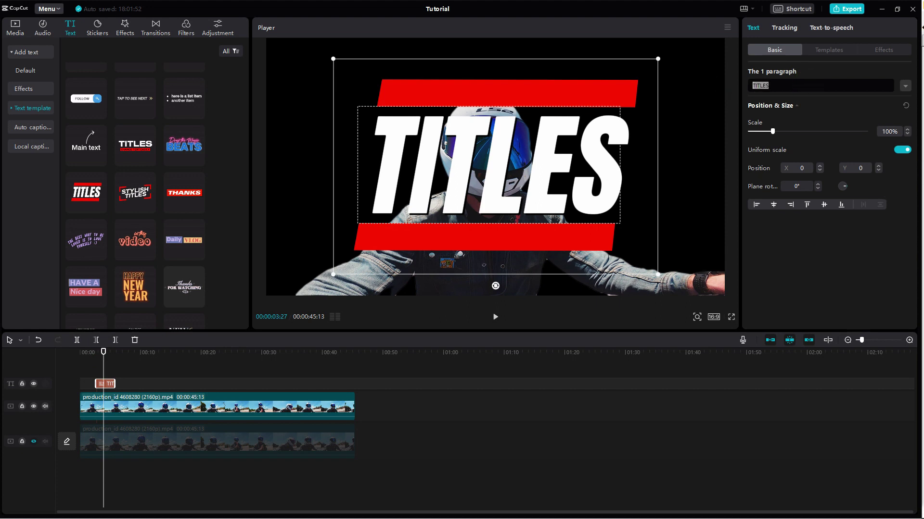
text(RA)
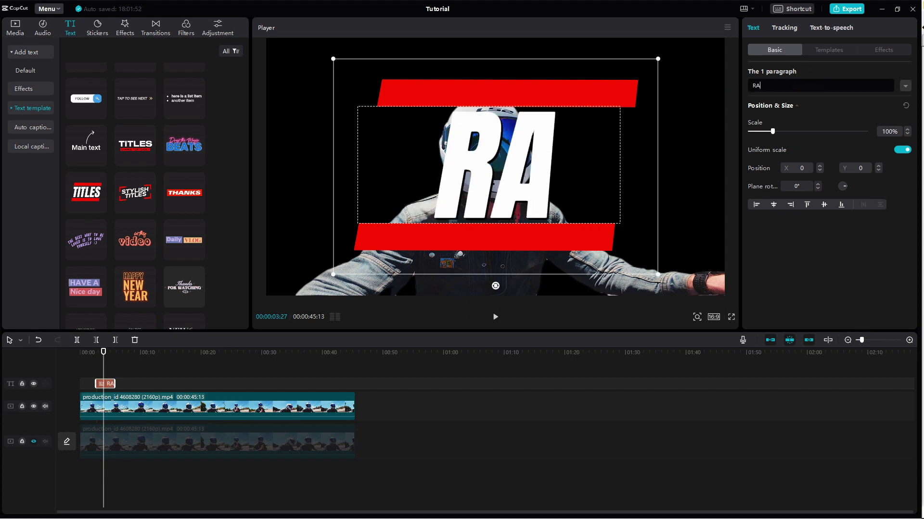
text(CING)
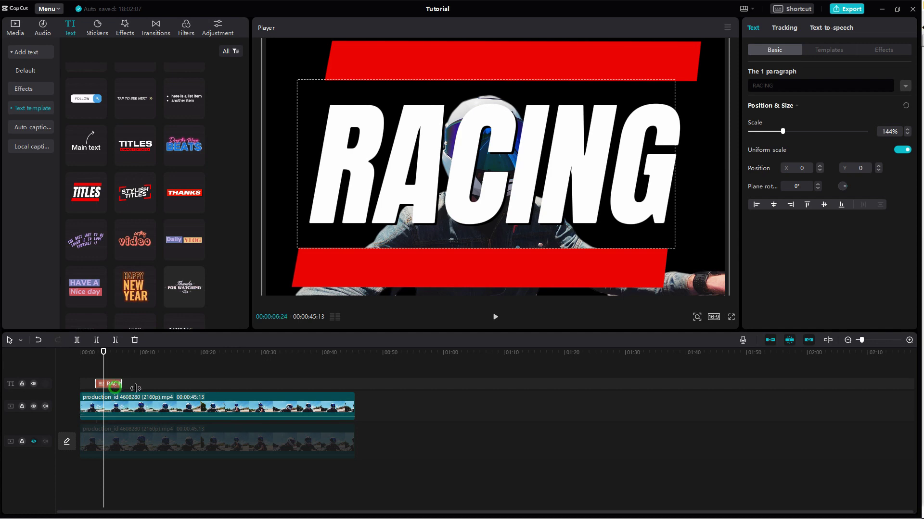
- Lengthen the RACING title clip across the video and convert it to a compound clip
drag(123, 384, 344, 389)
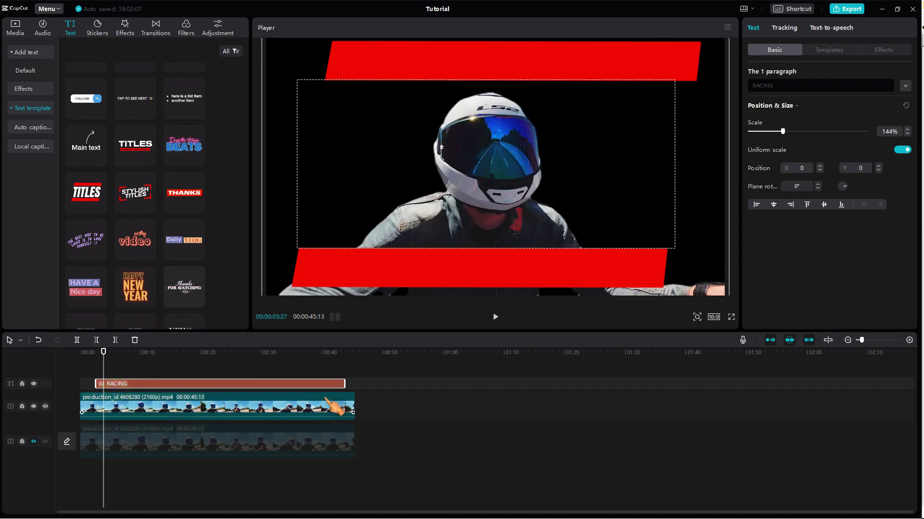
right_click(142, 385)
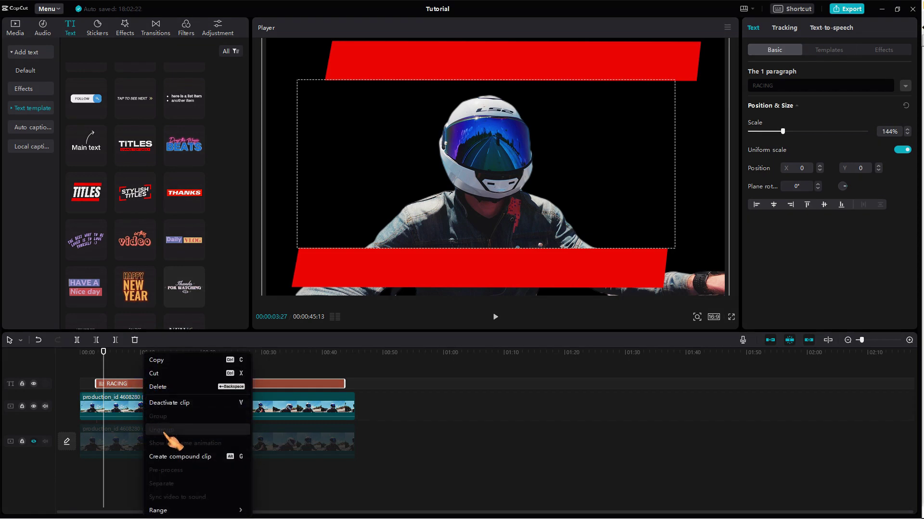
click(219, 459)
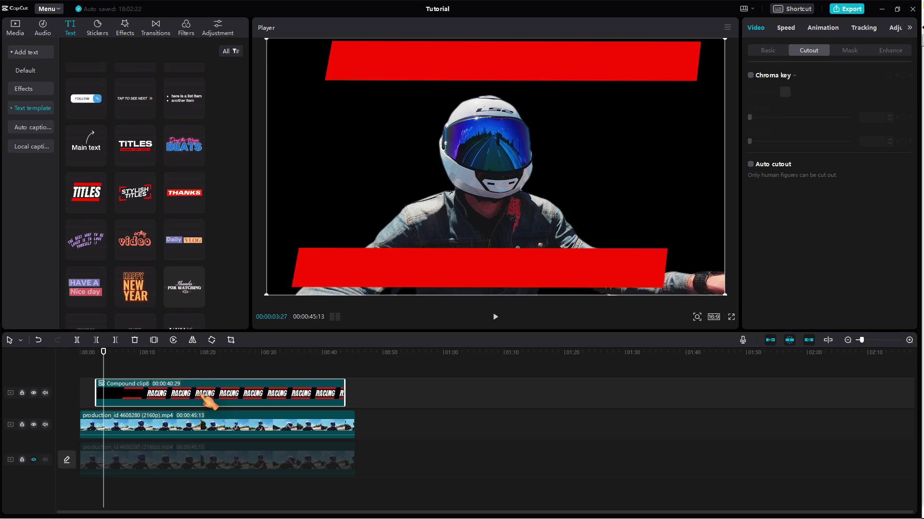
- Set the cut-out rider to Layer 1 above the title and unhide the original road track
drag(103, 352, 214, 352)
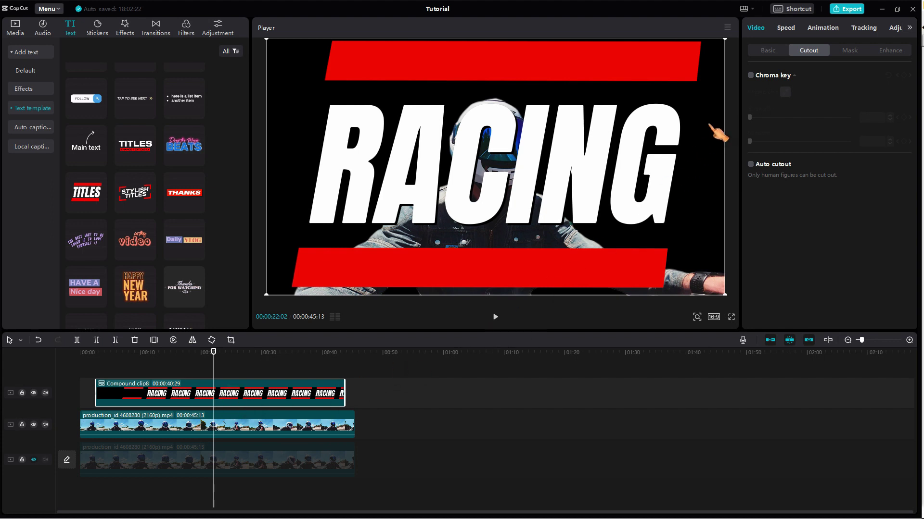
click(769, 52)
scroll(794, 181, down, 2)
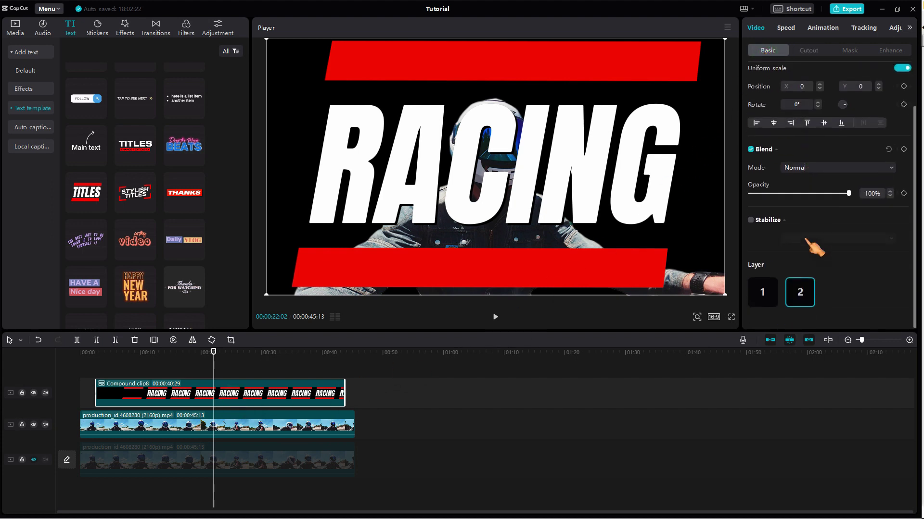
click(763, 296)
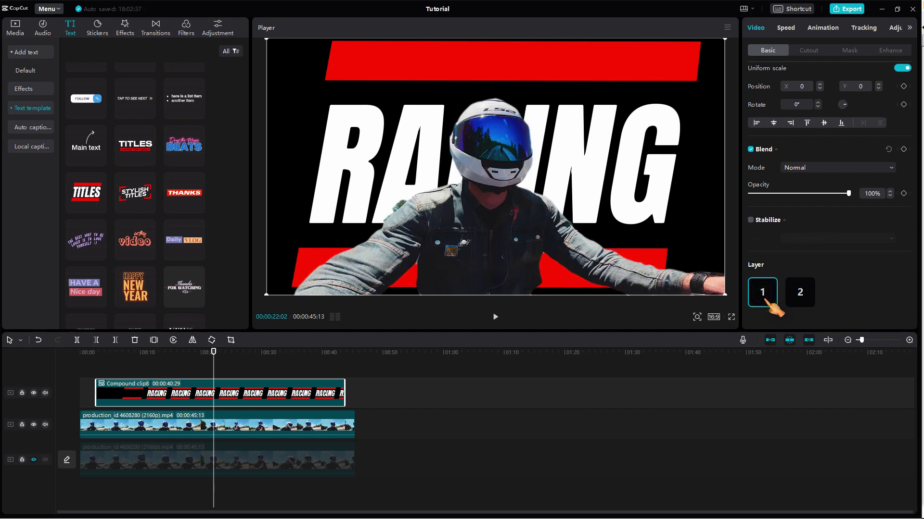
click(33, 460)
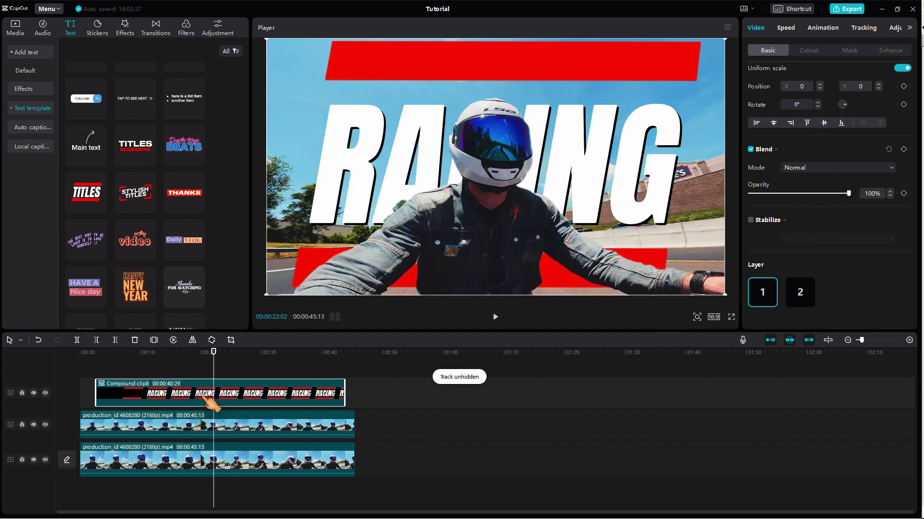
mouse_move(212, 371)
mouse_down()
mouse_move(171, 375)
mouse_move(266, 354)
mouse_up()
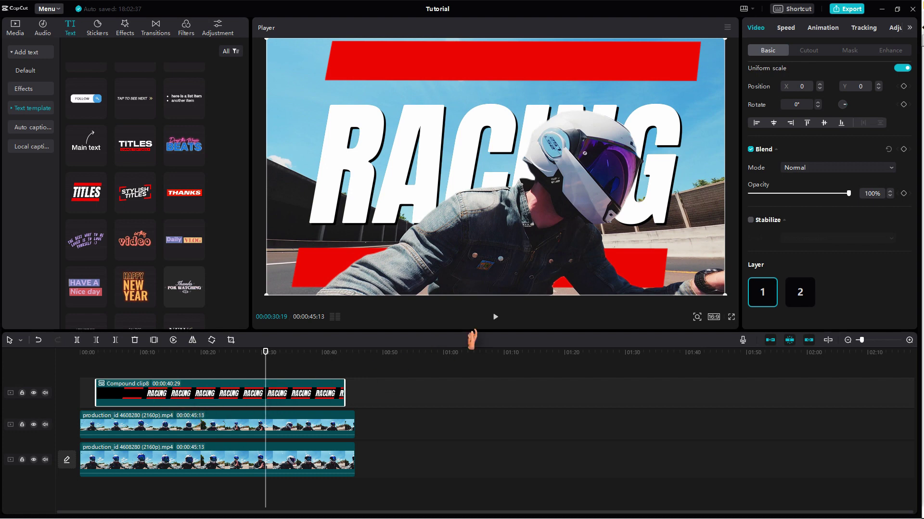
- Apply the Train 2 combo animation to the RACING compound clip, then stop the preview
click(830, 29)
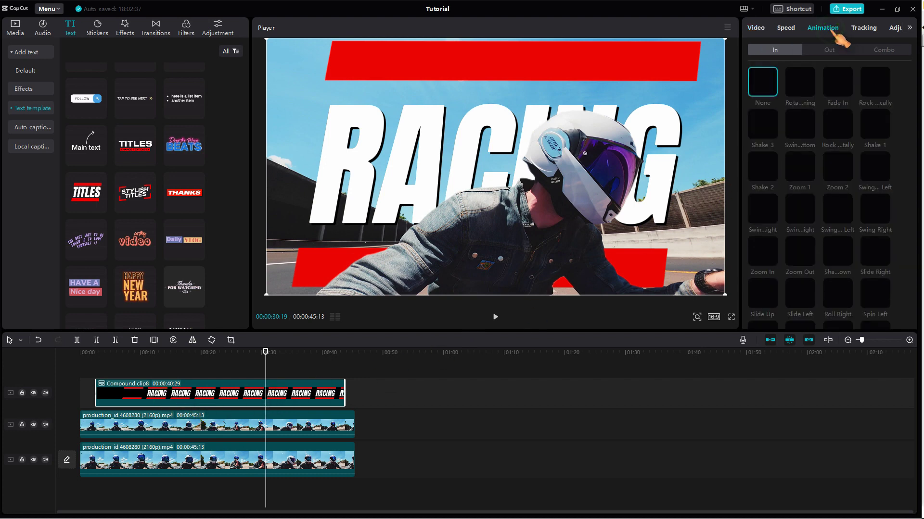
click(884, 50)
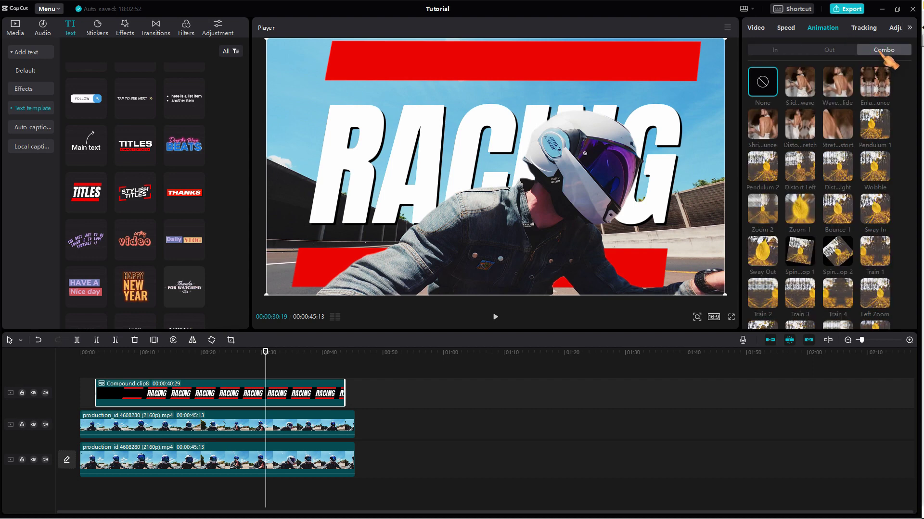
click(762, 295)
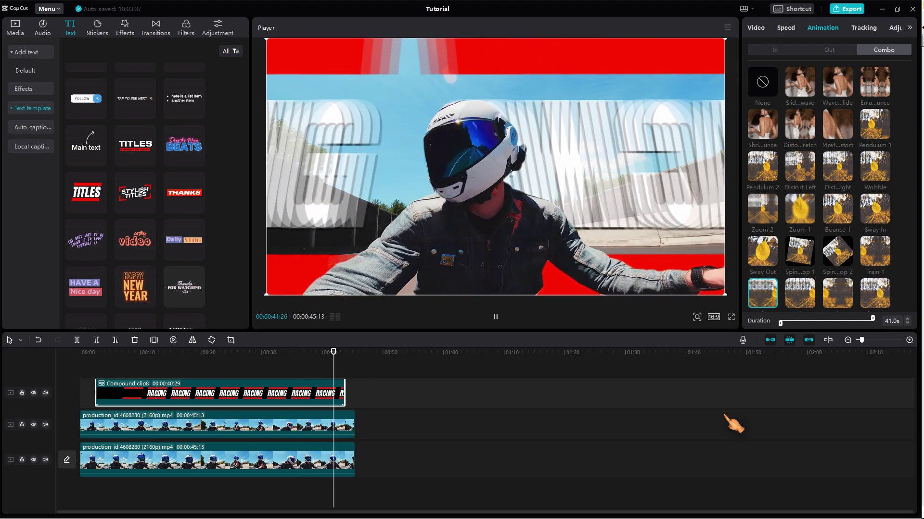
key(space)
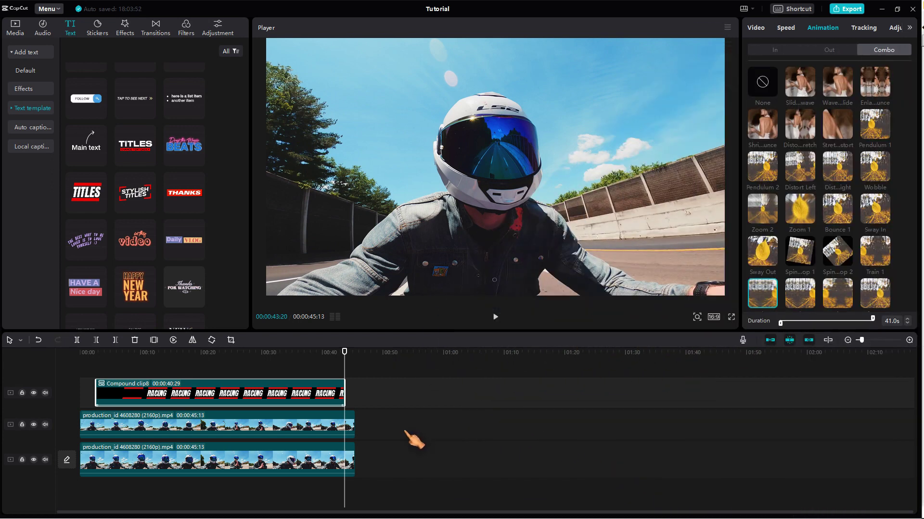
- Trim both rider clips to the title's 40-second length and move the top clips to 00:00
drag(413, 482, 350, 401)
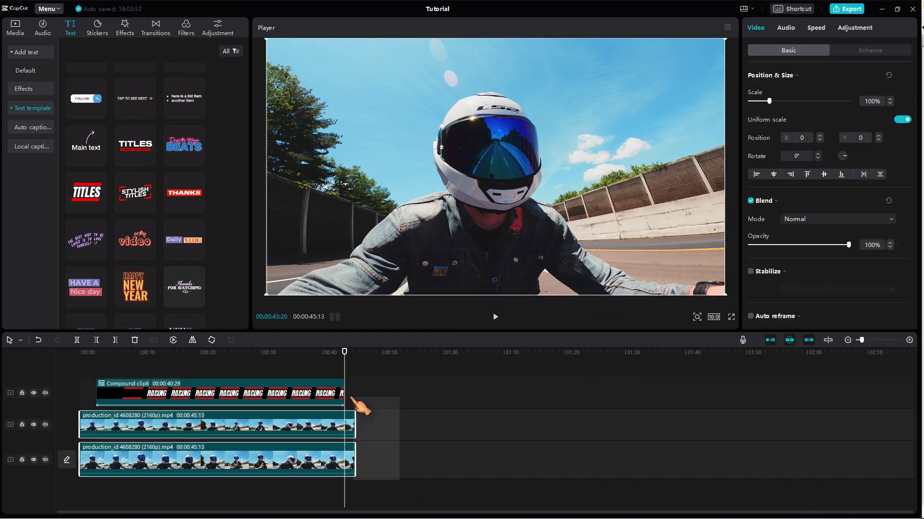
click(116, 339)
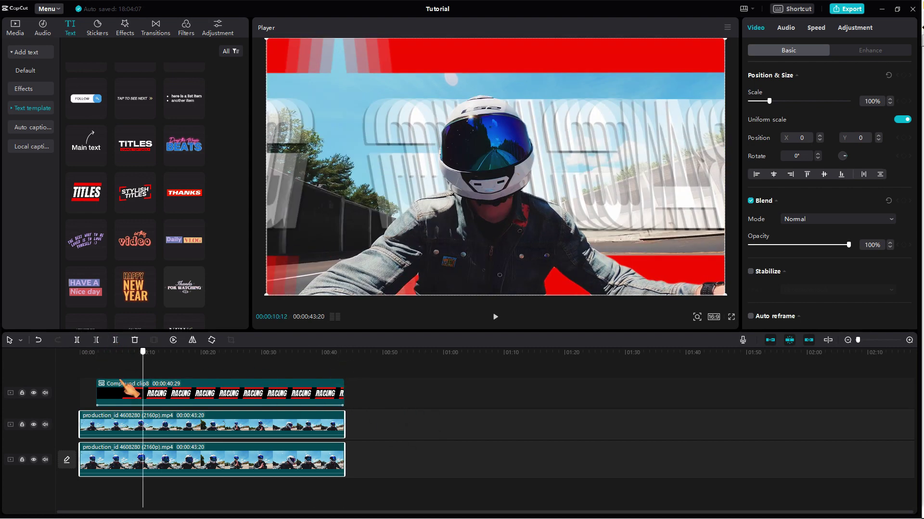
drag(344, 354, 101, 353)
key(q)
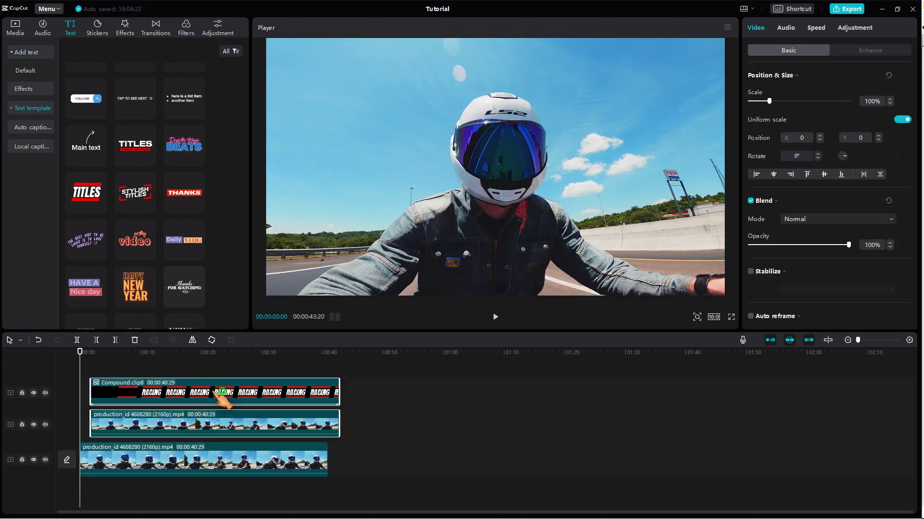
drag(316, 431, 299, 431)
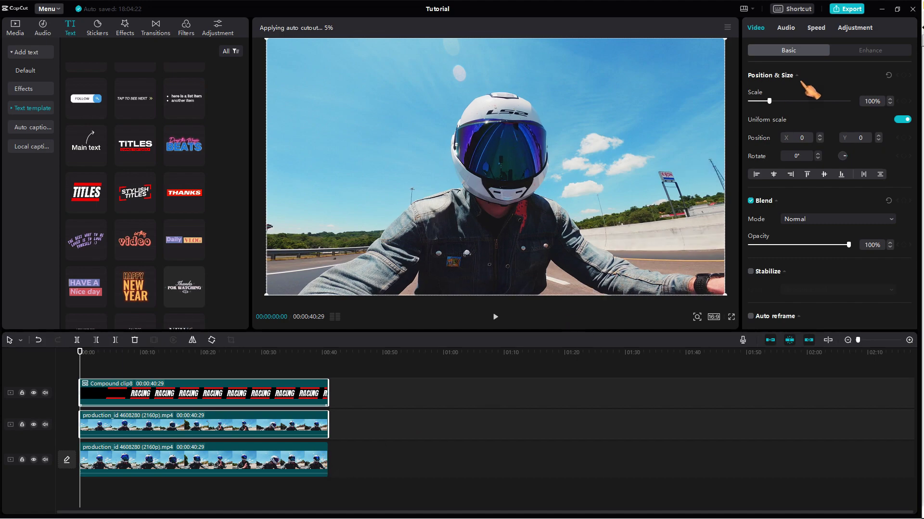
- Export the edit titled 'Racing' as a 1080p, 30fps mp4
click(846, 8)
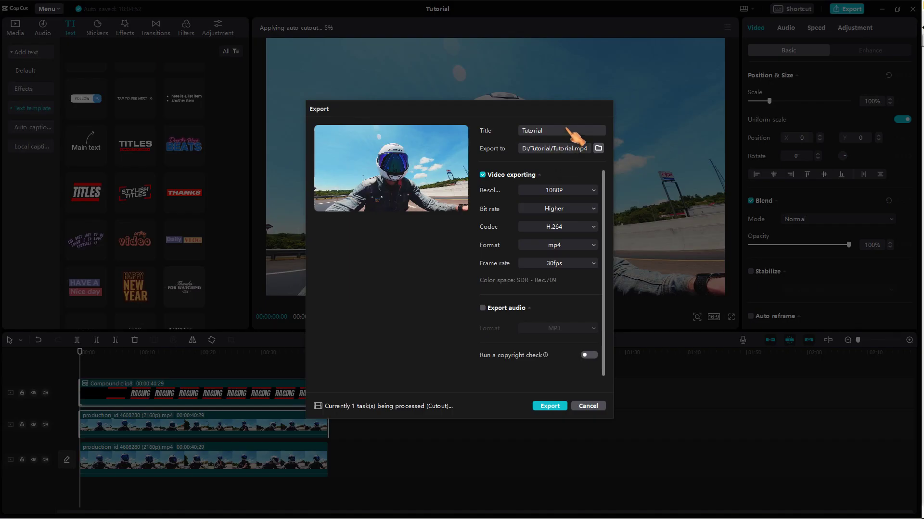
click(565, 130)
text(Racing)
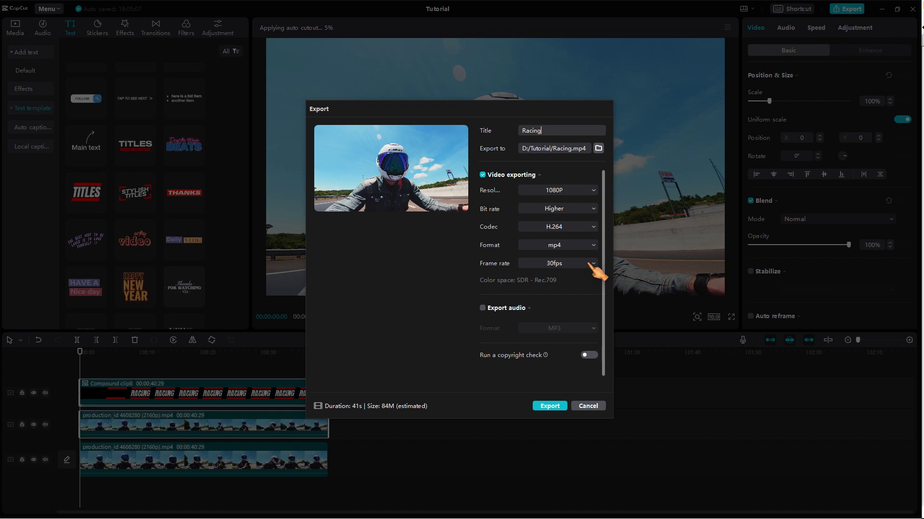
click(550, 406)
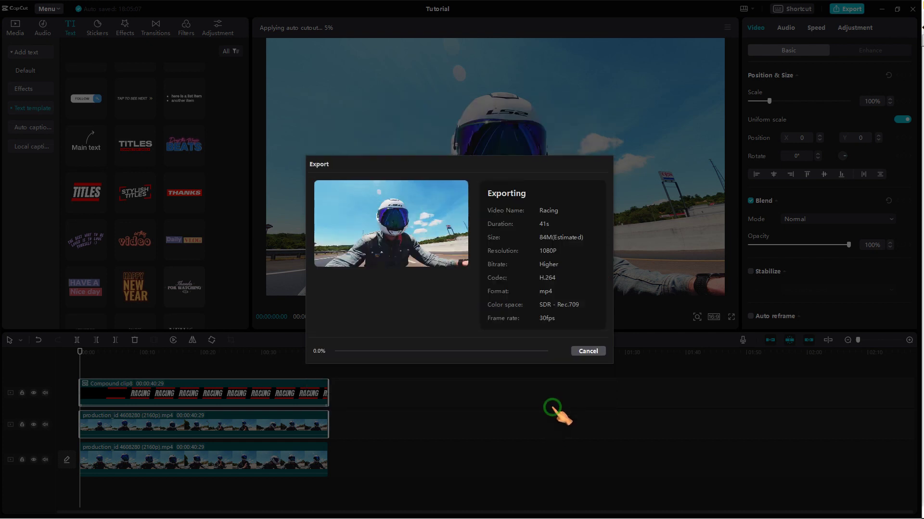